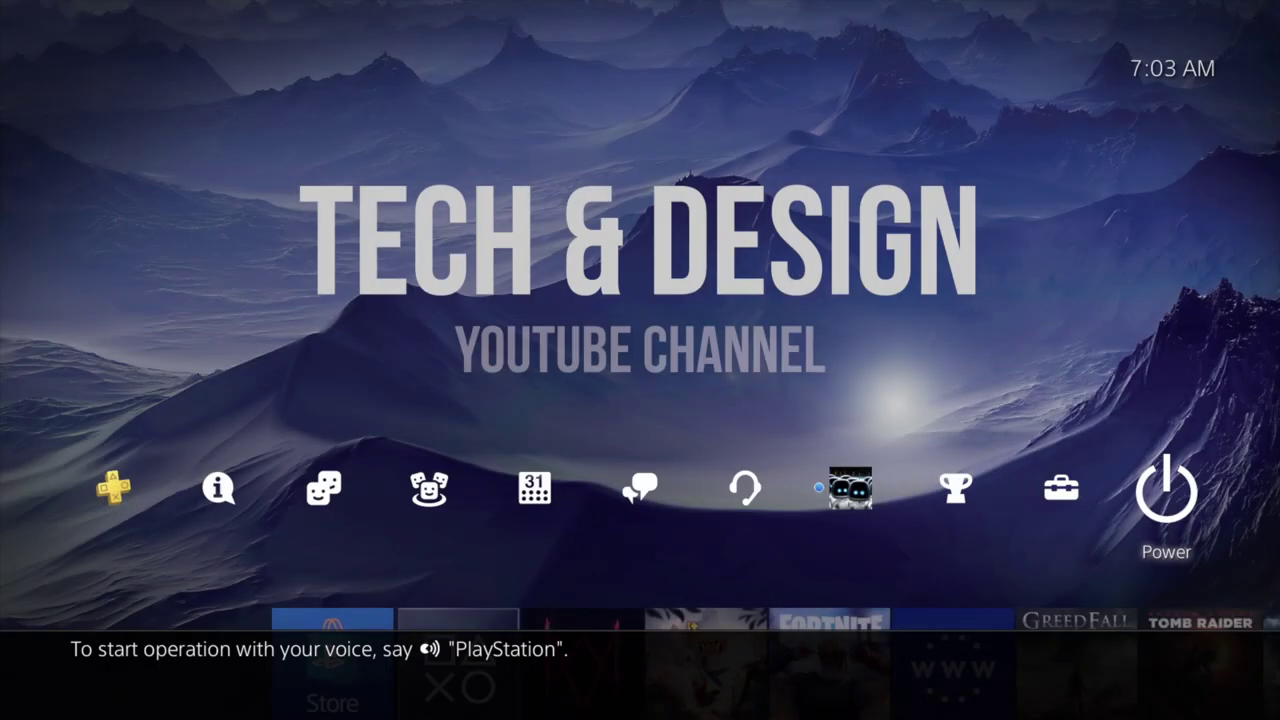
Step: Open the PlayStation Store from the console's home screen
{"action": "key", "text": "Left"}
{"action": "key", "text": "Left"}
{"action": "key", "text": "Left"}
{"action": "key", "text": "Left"}
{"action": "key", "text": "Left"}
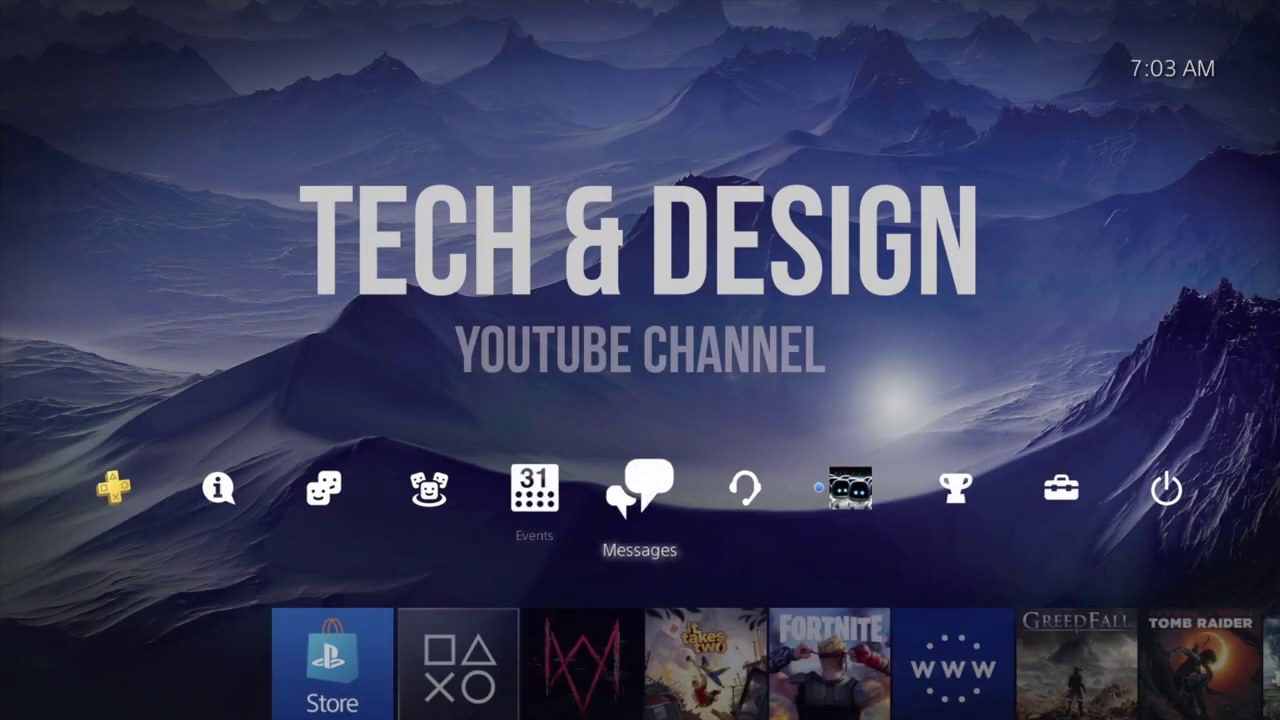
{"action": "key", "text": "Left"}
{"action": "key", "text": "Left"}
{"action": "key", "text": "Down"}
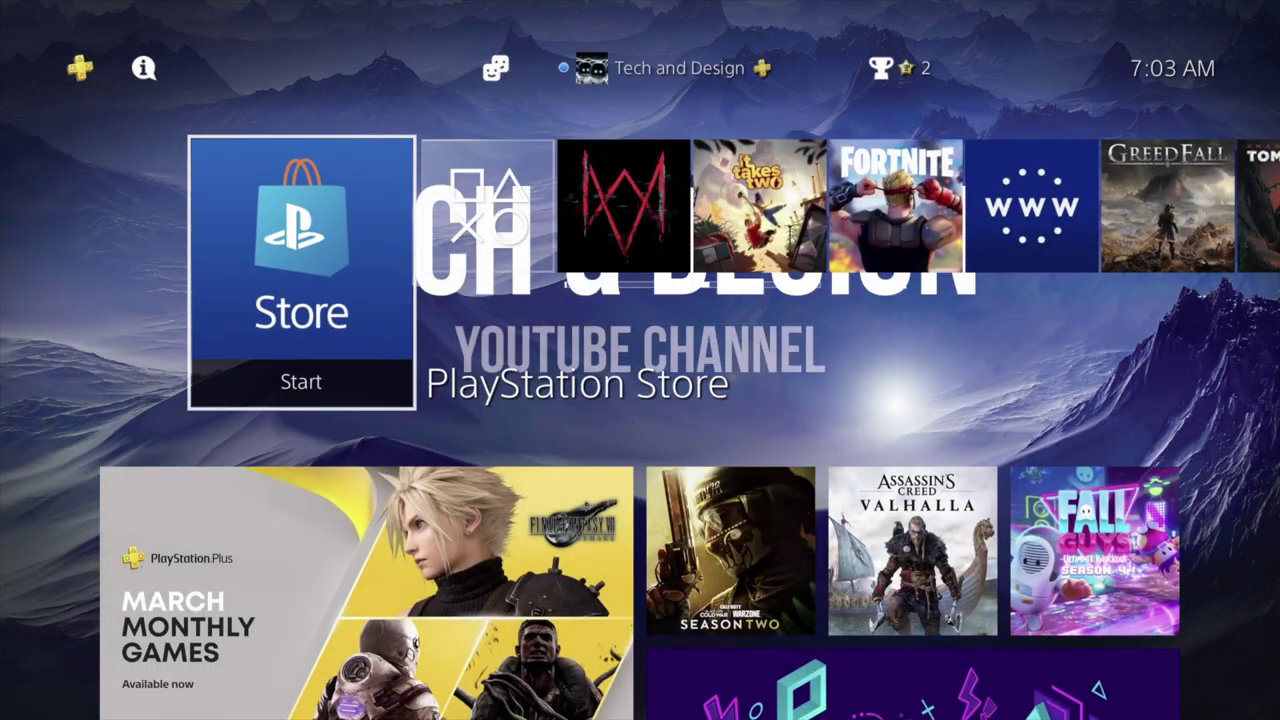
{"action": "key", "text": "Return"}
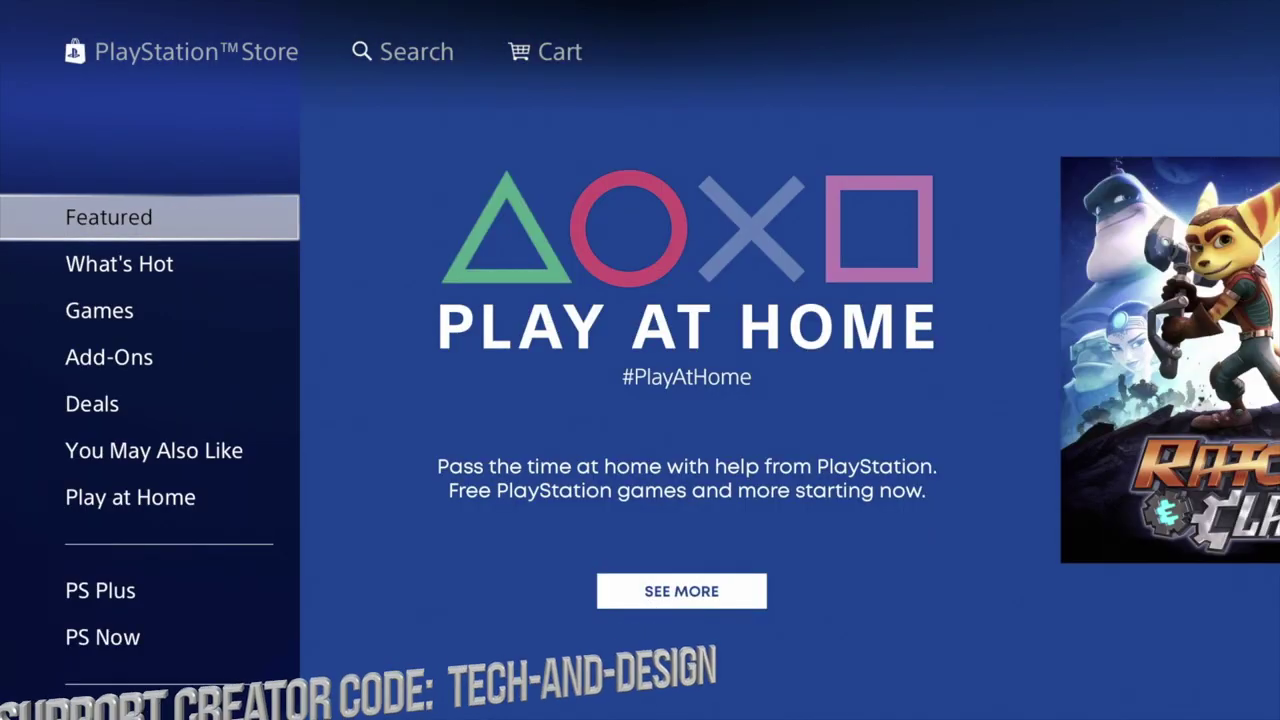
Step: Go to the PS Plus section of the store
{"action": "key", "text": "Down"}
{"action": "key", "text": "Down"}
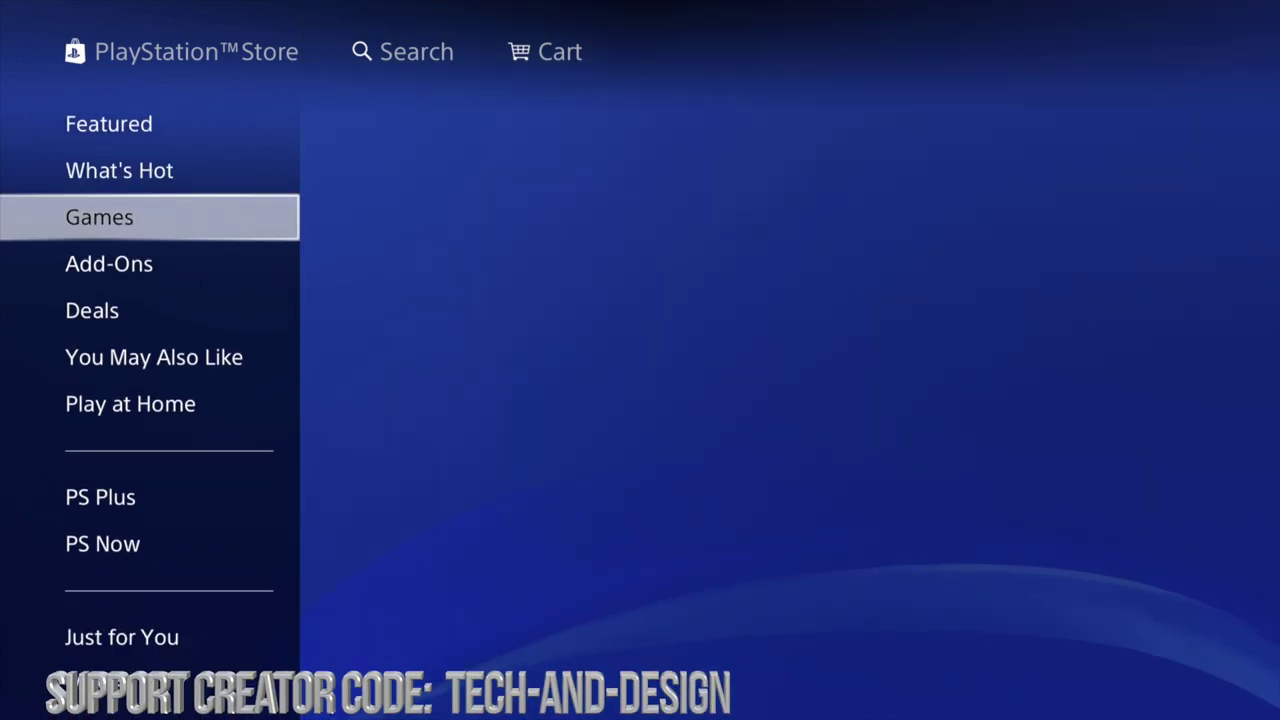
{"action": "key", "text": "Down"}
{"action": "key", "text": "Down"}
{"action": "key", "text": "Down"}
{"action": "key", "text": "Down"}
{"action": "key", "text": "Down"}
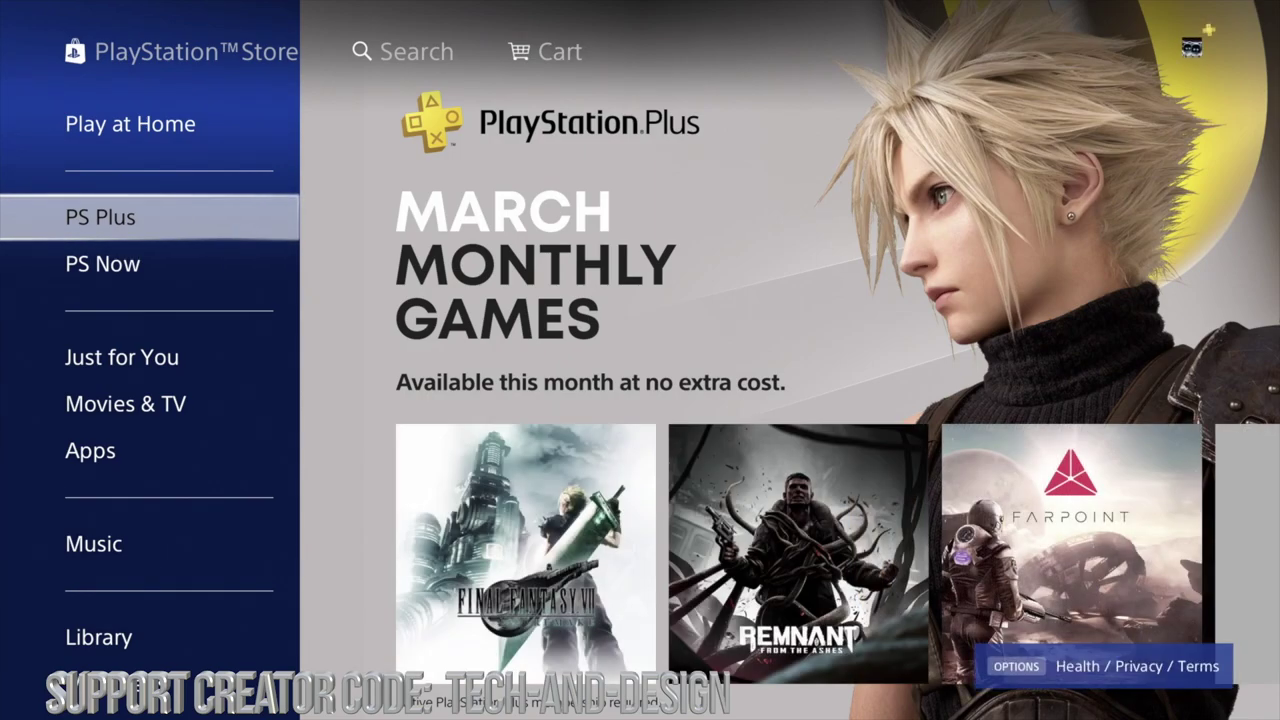
Step: Look through the March monthly games and open the store page of FINAL FANTASY VII REMAKE
{"action": "key", "text": "Right"}
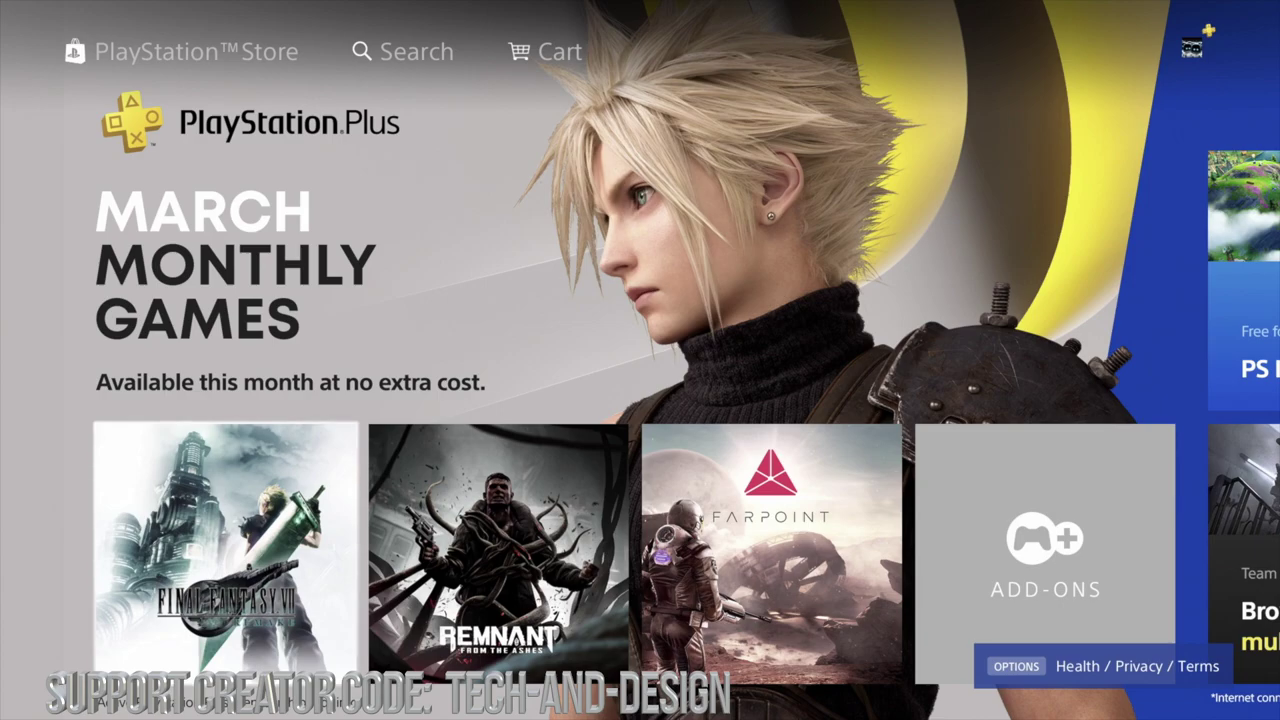
{"action": "key", "text": "Right"}
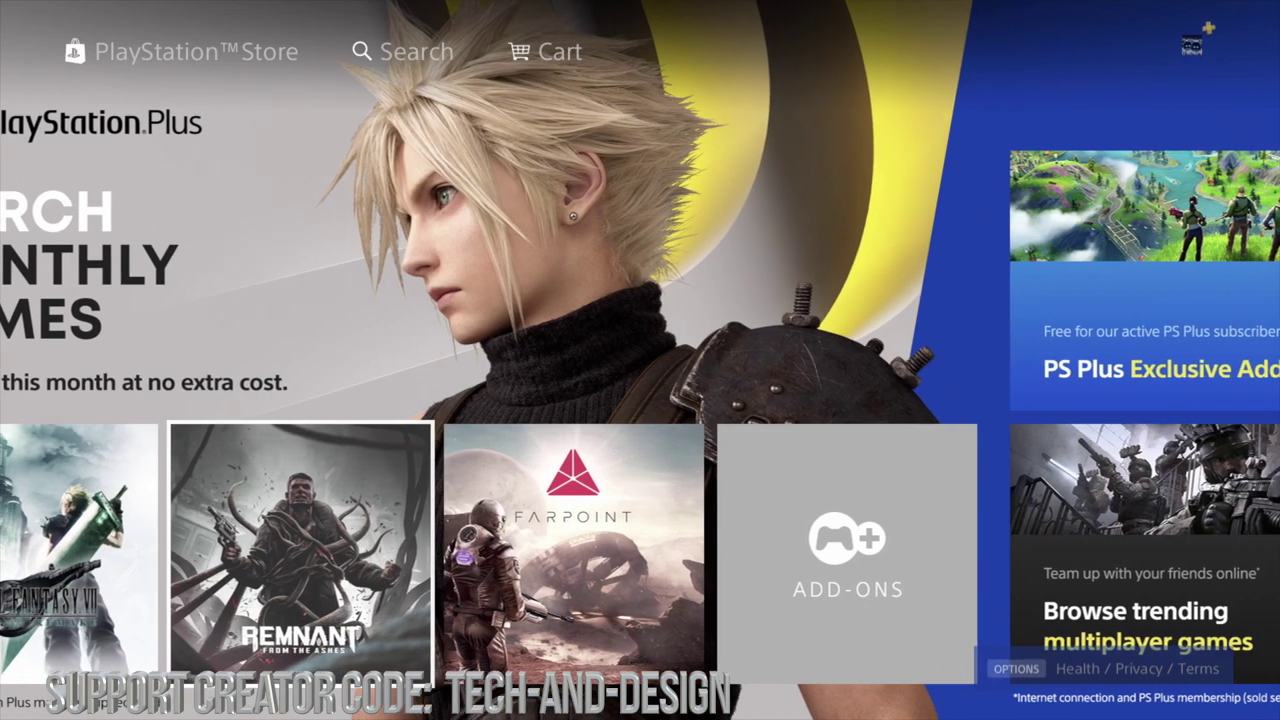
{"action": "key", "text": "Right"}
{"action": "key", "text": "Left"}
{"action": "key", "text": "Left"}
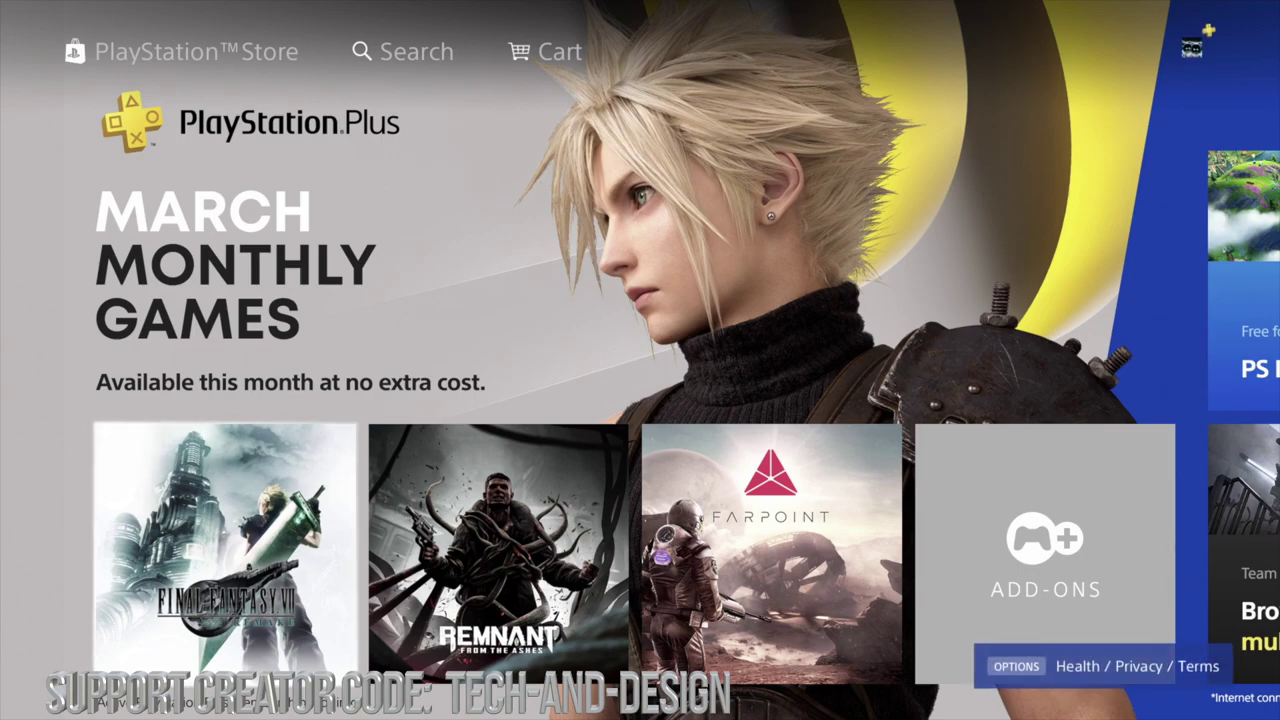
{"action": "key", "text": "Return"}
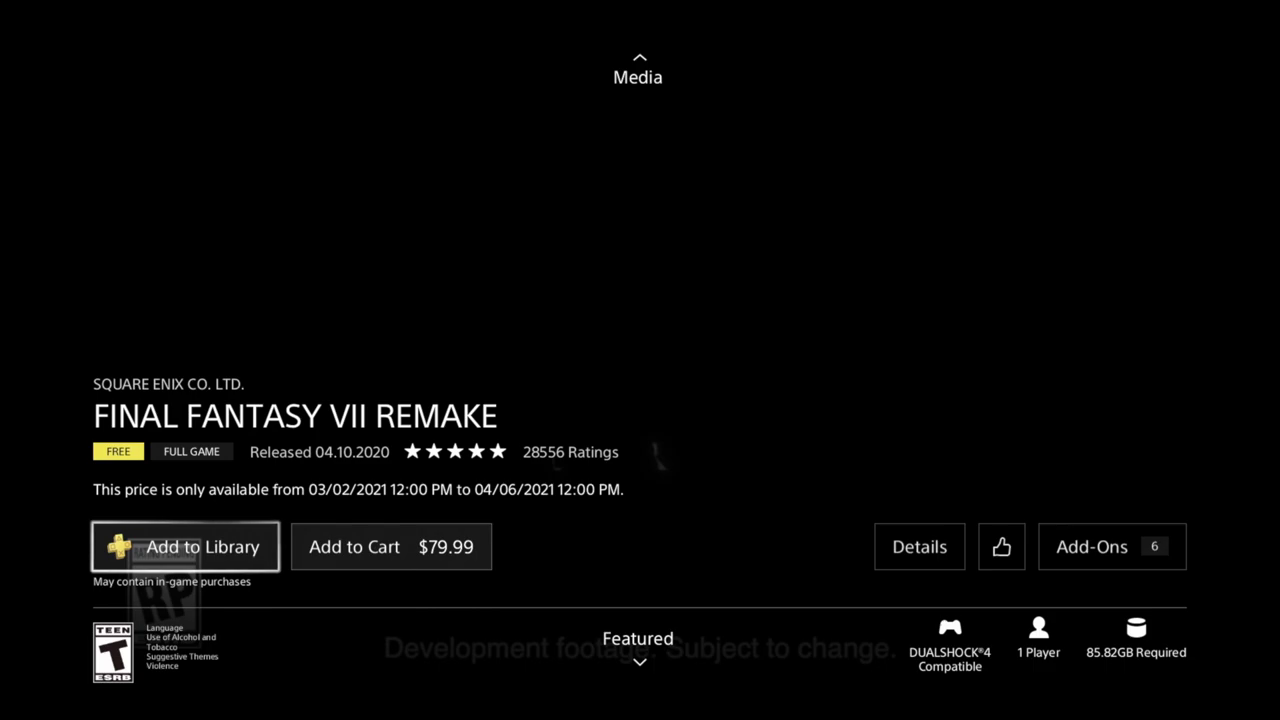
Step: Add FINAL FANTASY VII REMAKE to the library with the free PS Plus offer and start its download
{"action": "key", "text": "Right"}
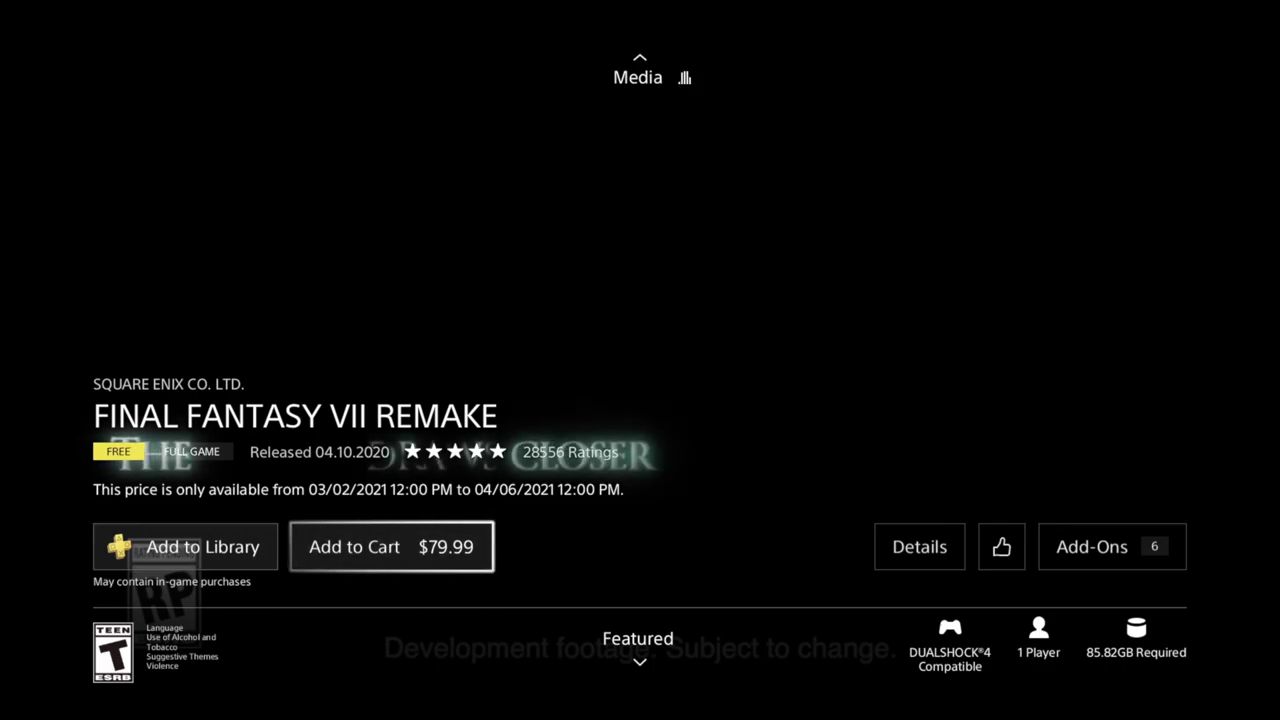
{"action": "key", "text": "Left"}
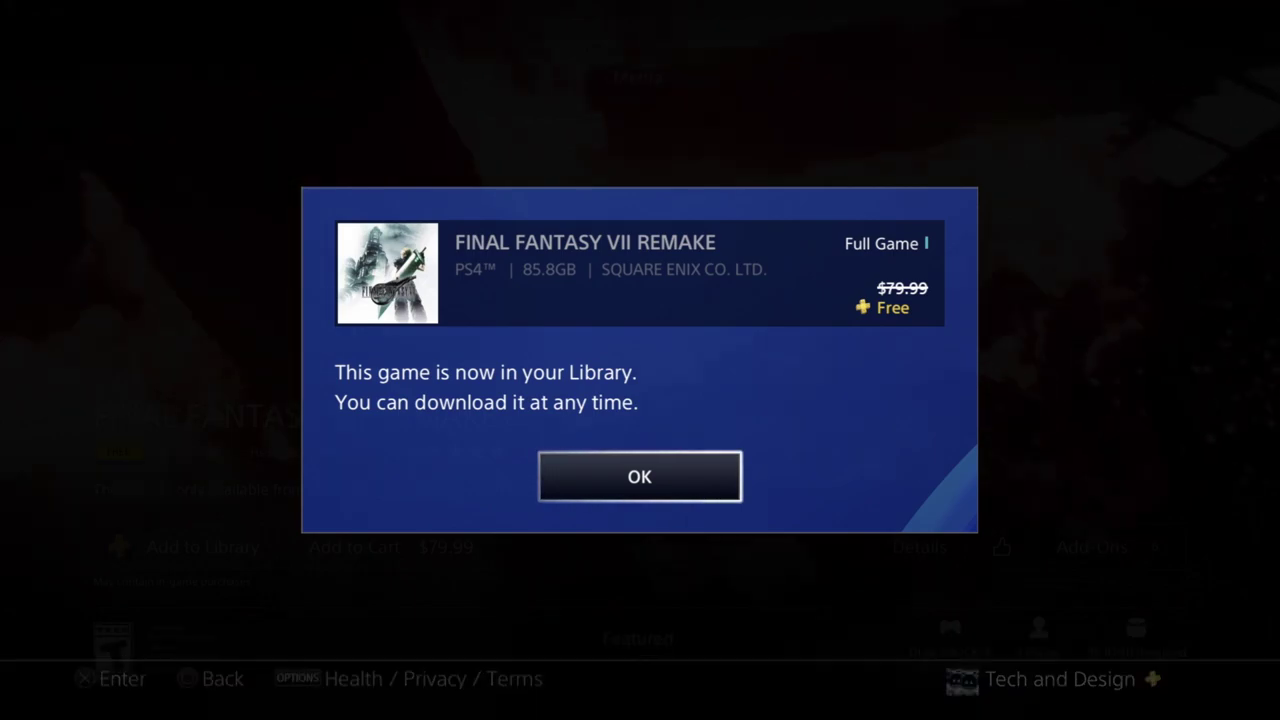
{"action": "key", "text": "Return"}
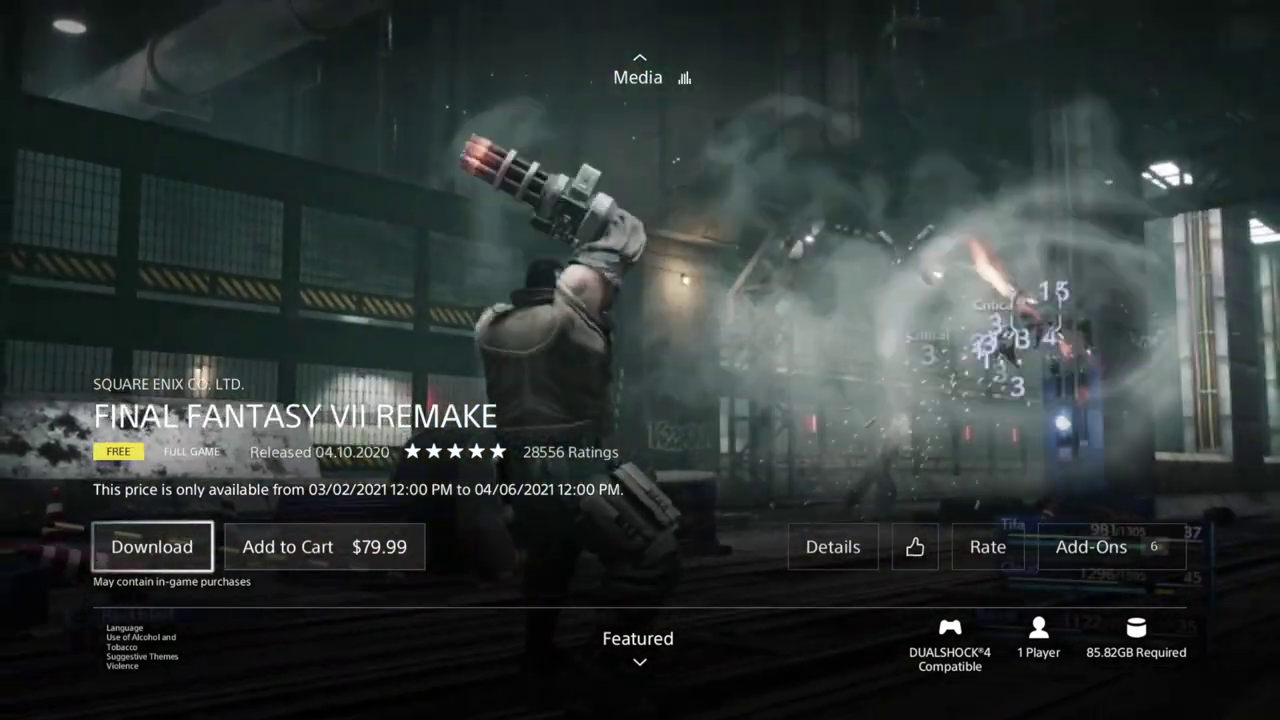
{"action": "key", "text": "Return"}
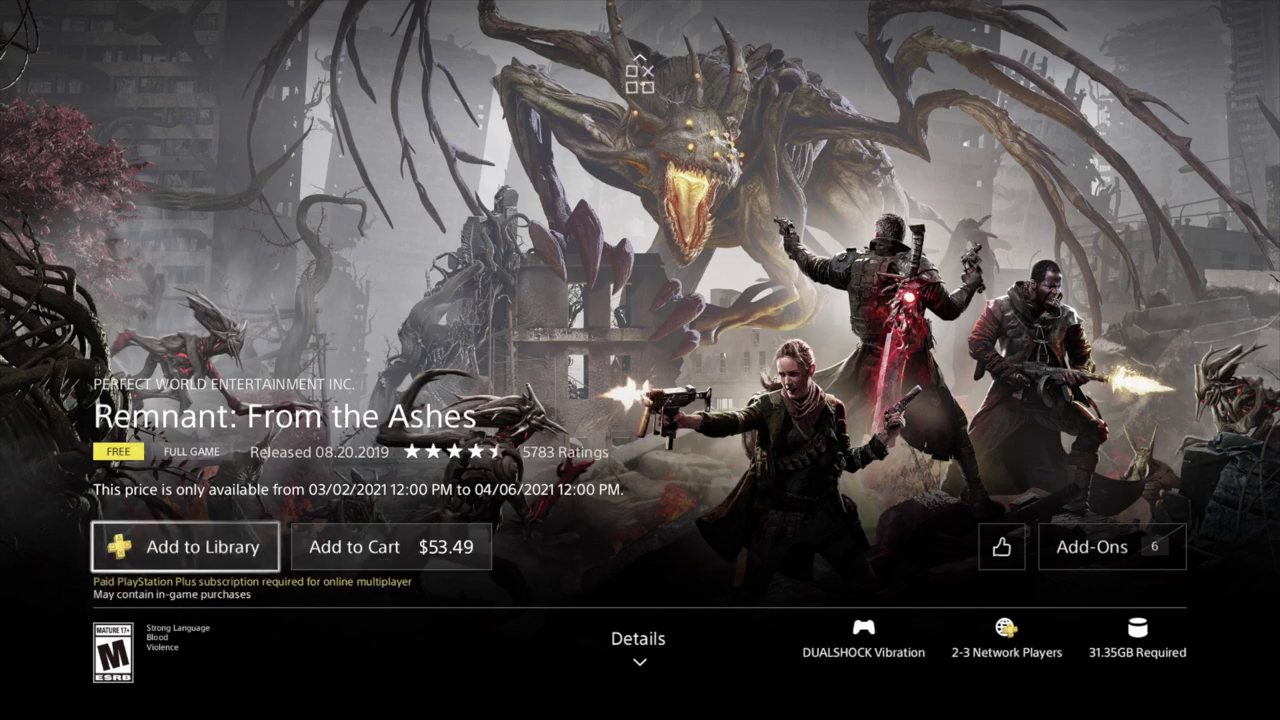
Step: Add Remnant: From the Ashes to the library with the free PS Plus offer and start its download
{"action": "key", "text": "Right"}
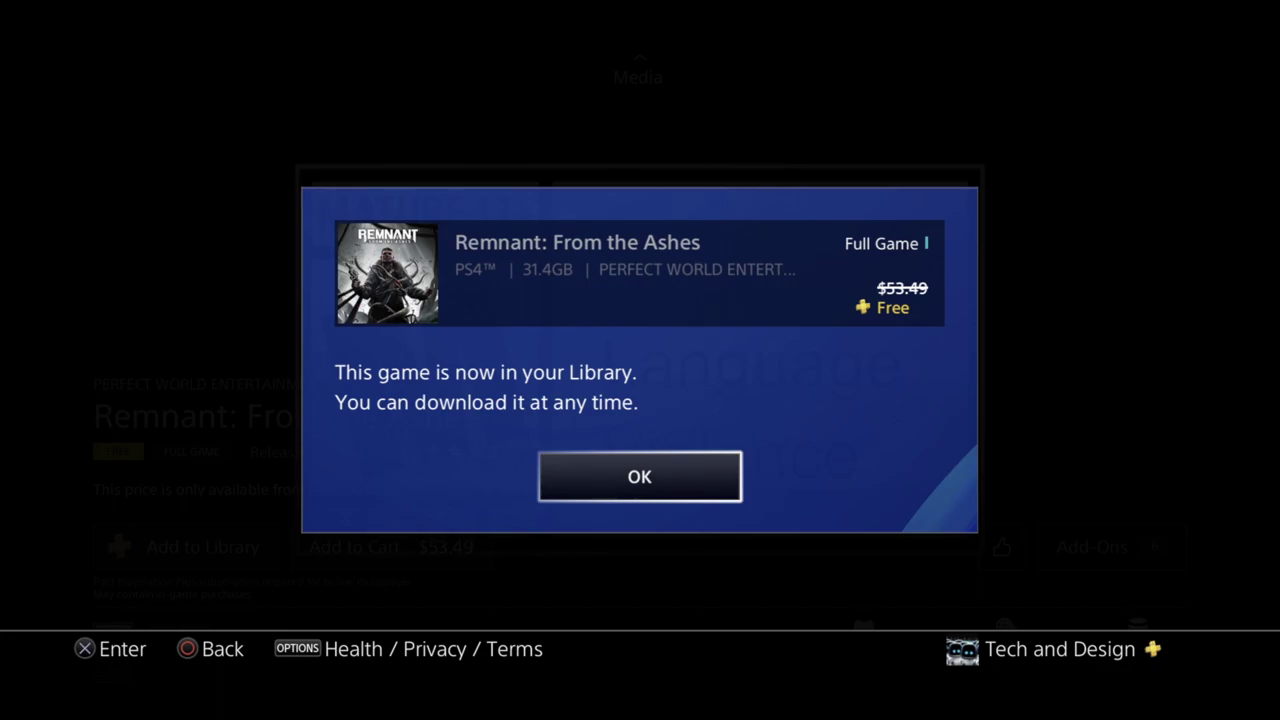
{"action": "key", "text": "Return"}
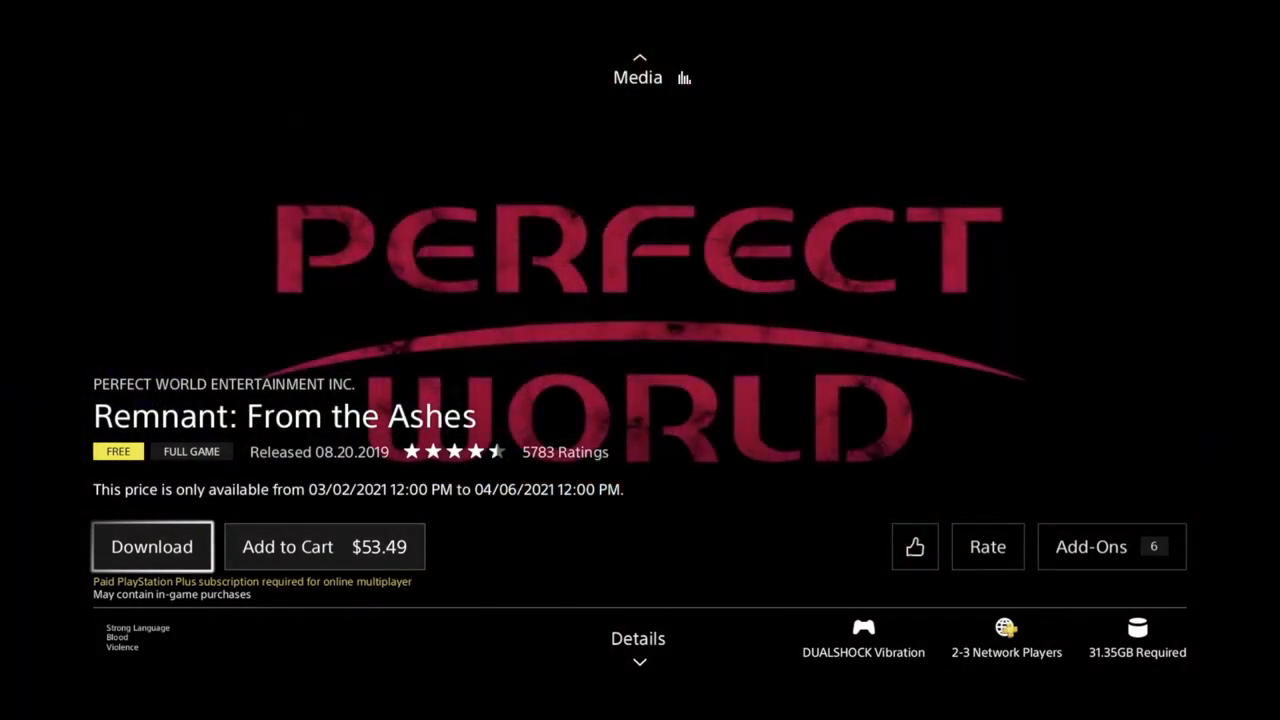
{"action": "key", "text": "Return"}
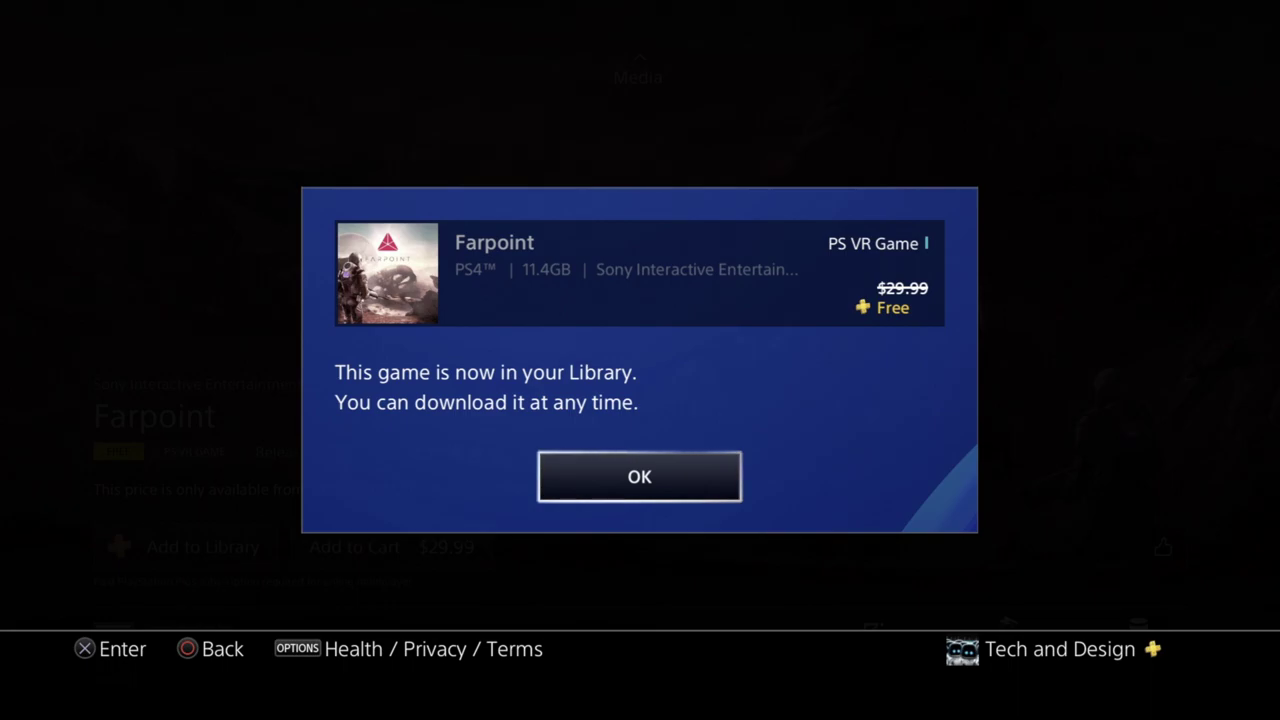
Step: Add the PS VR game Farpoint to the library through PS Plus and start its download
{"action": "key", "text": "Return"}
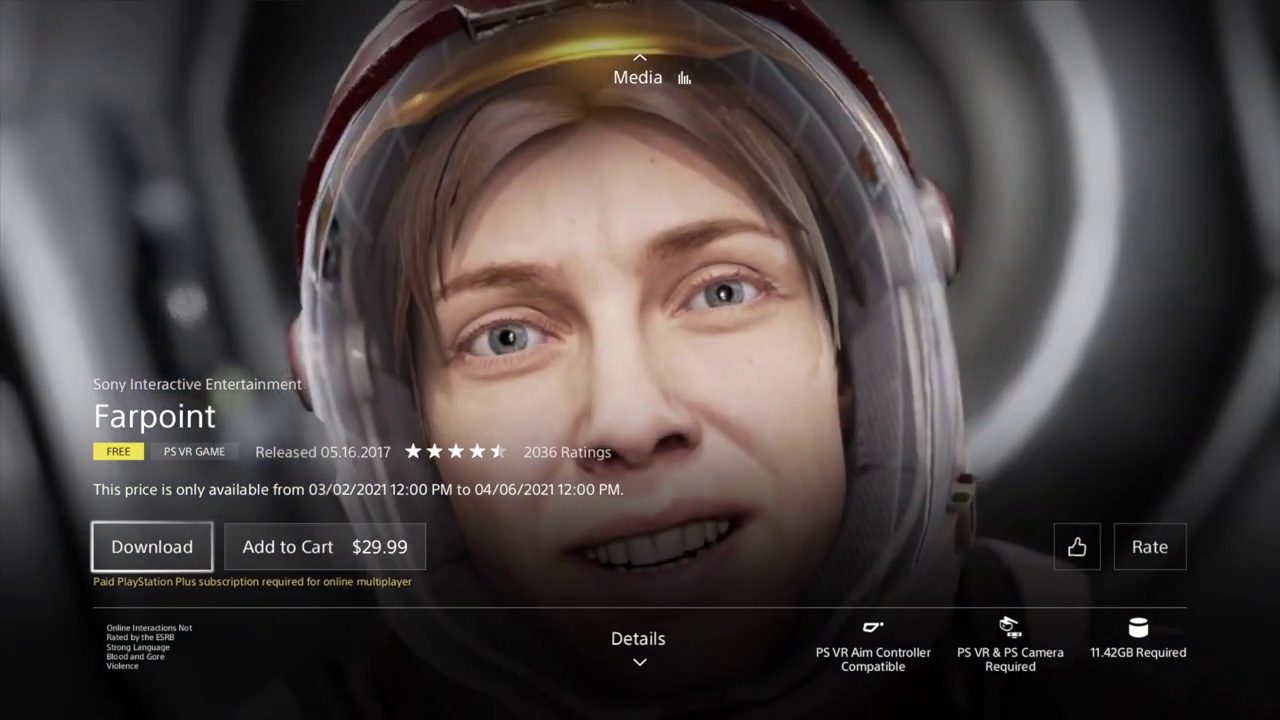
{"action": "key", "text": "Return"}
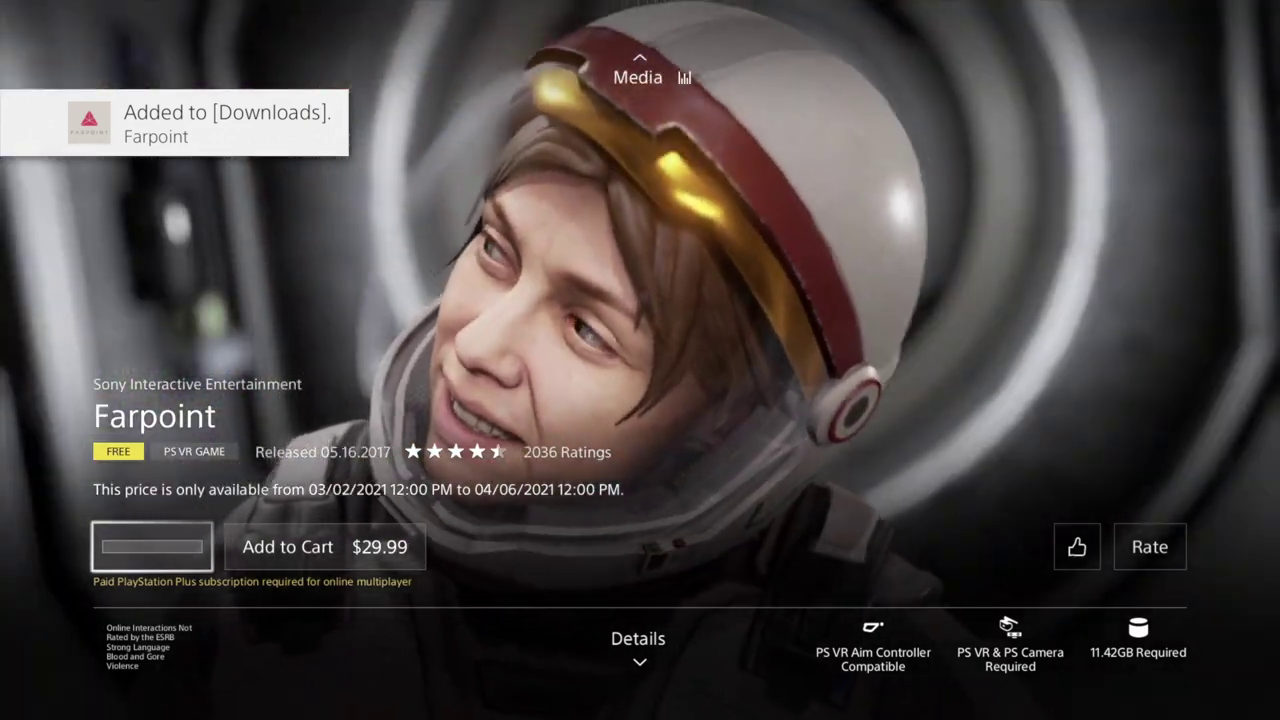
{"action": "key", "text": "Up"}
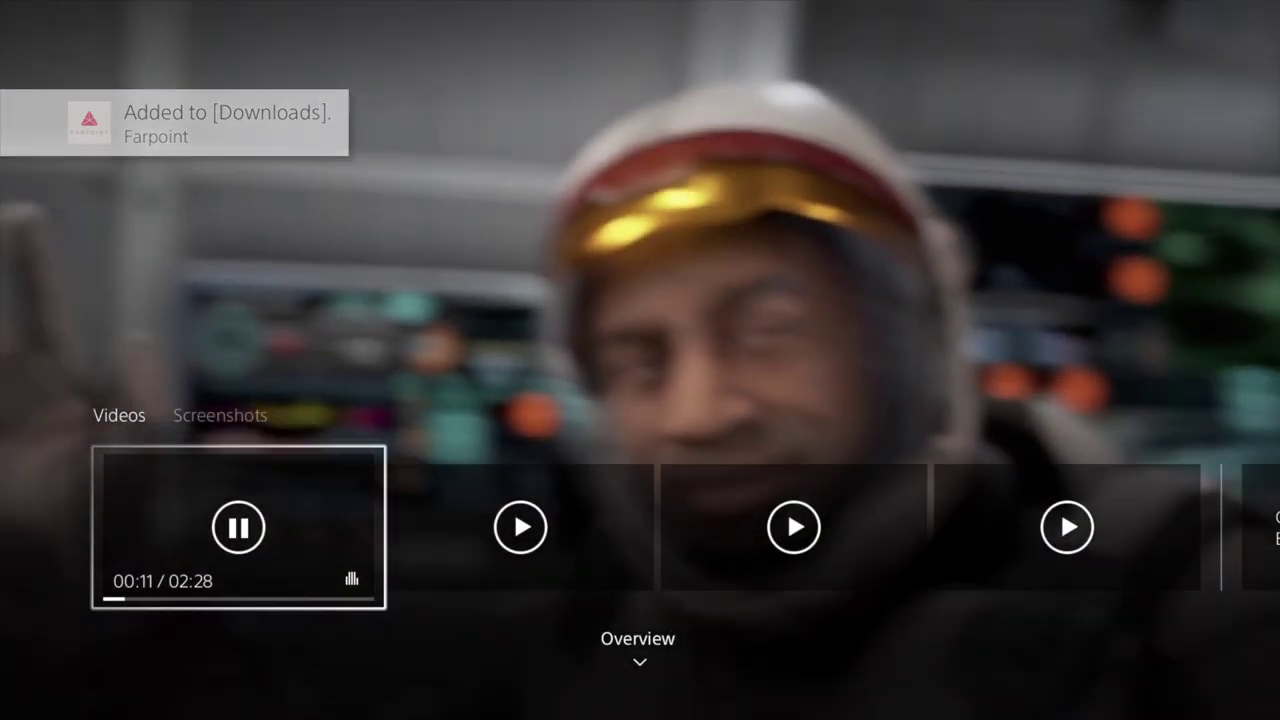
{"action": "key", "text": "Down"}
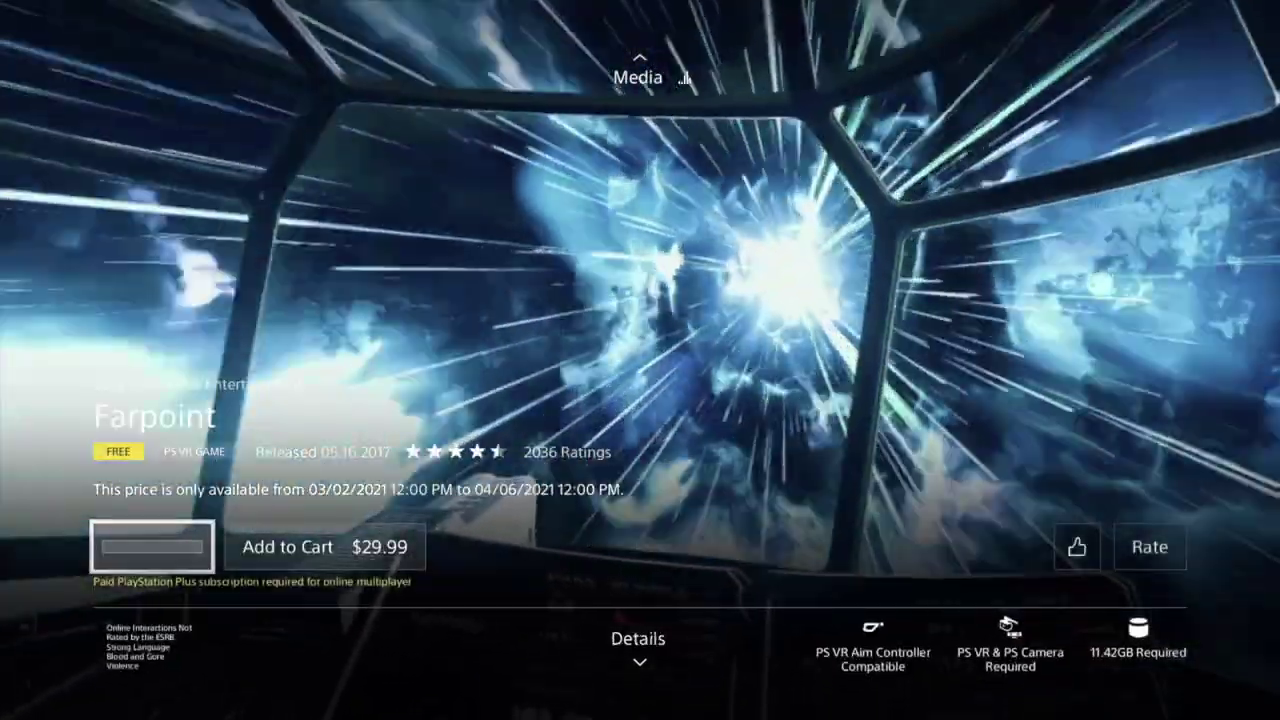
Step: Look through the PS Plus games in the Library for the three newly added titles, from not installed to installed
{"action": "key", "text": "Escape"}
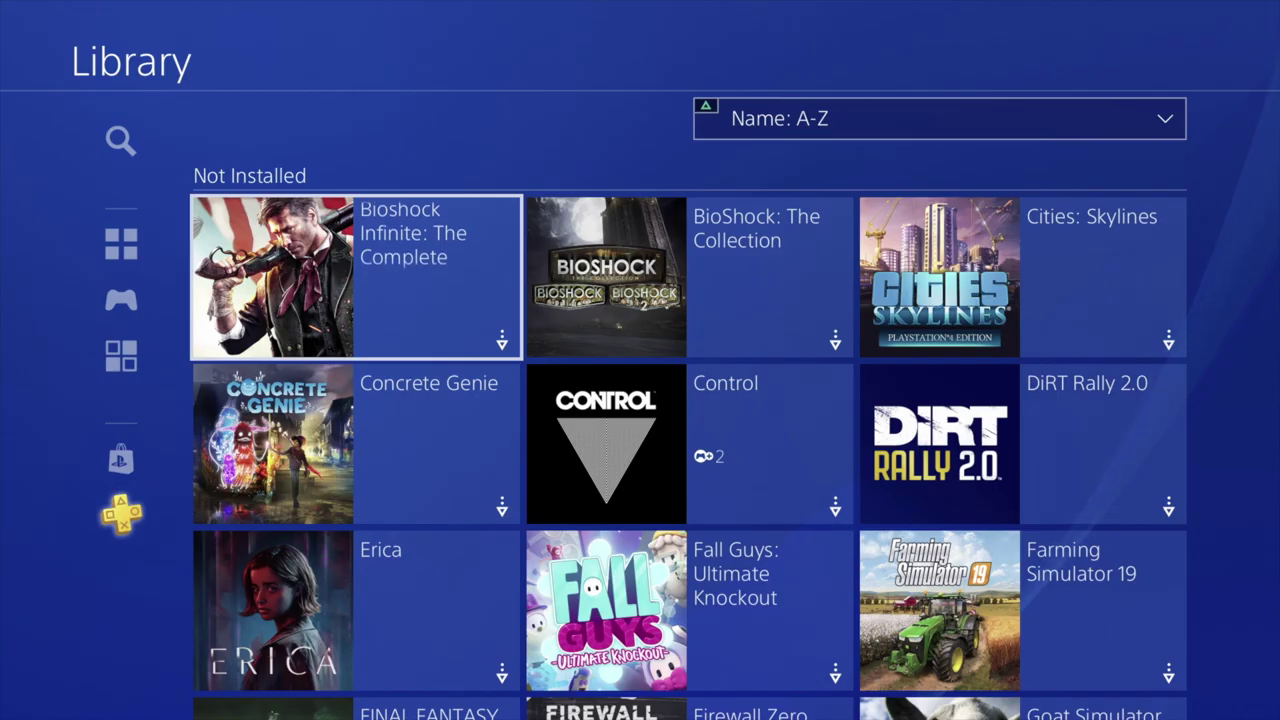
{"action": "key", "text": "Down"}
{"action": "key", "text": "Down"}
{"action": "key", "text": "Down"}
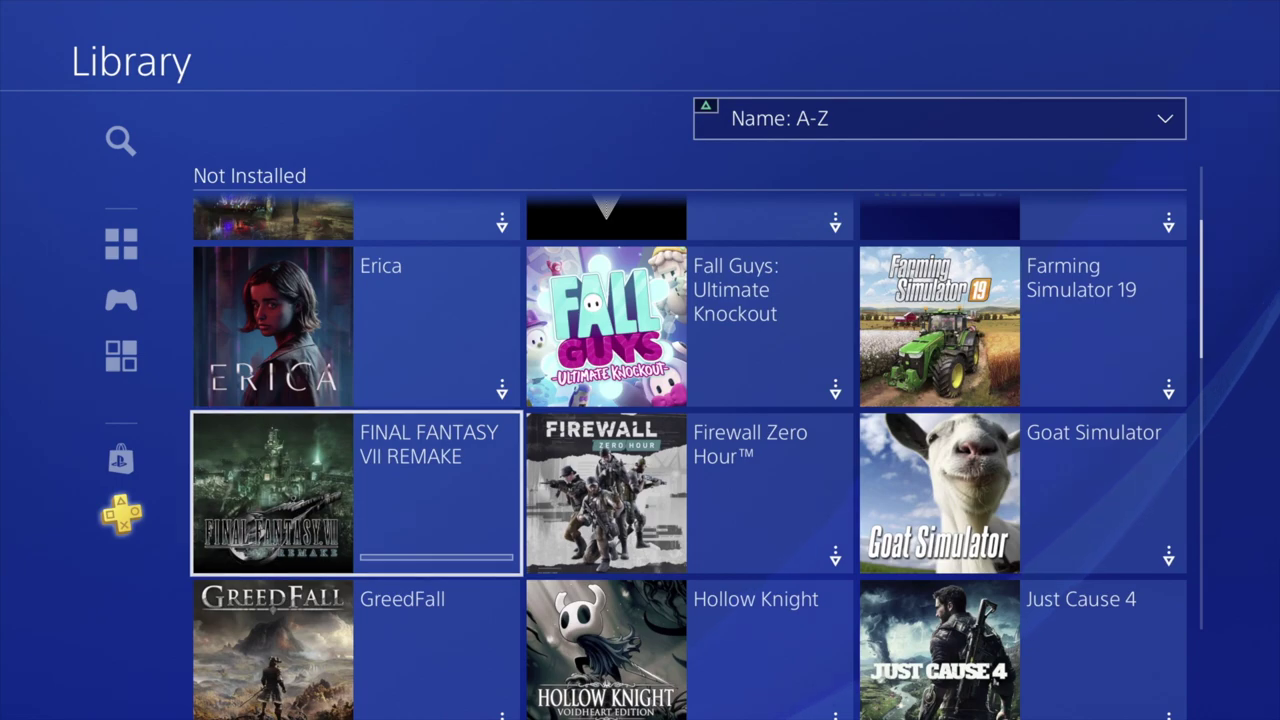
{"action": "key", "text": "Down"}
{"action": "key", "text": "Down"}
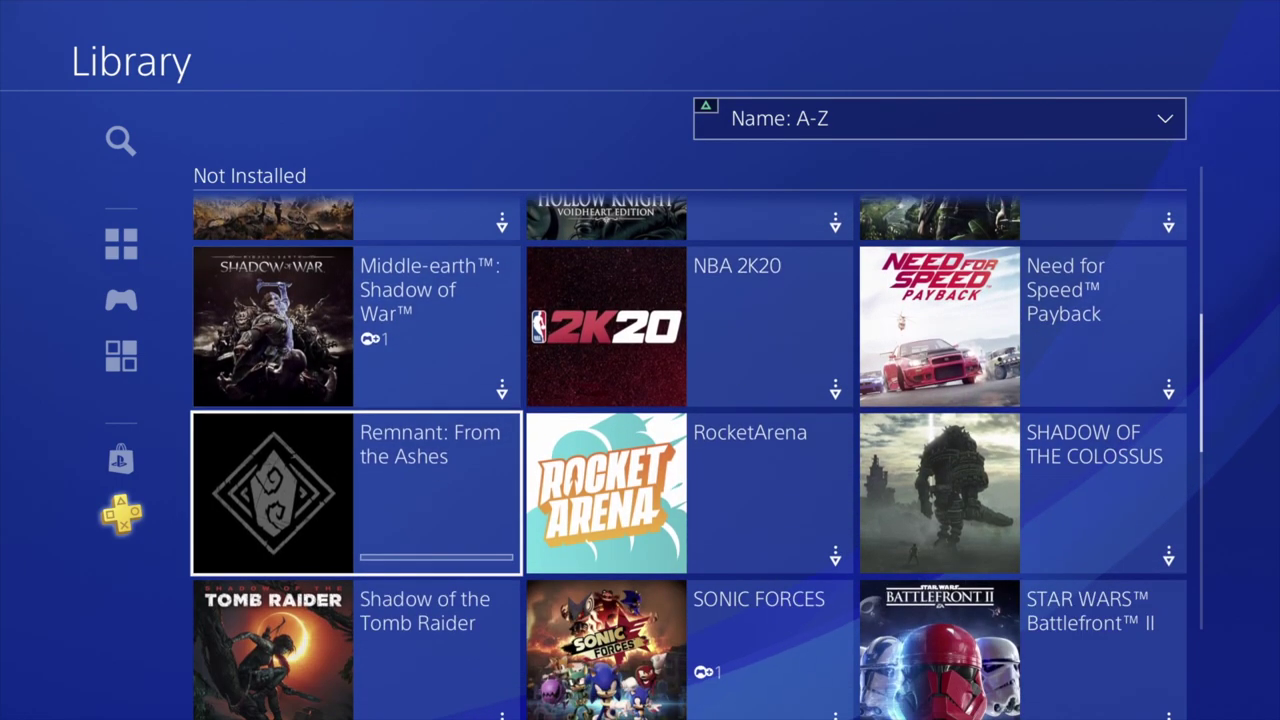
{"action": "key", "text": "Down"}
{"action": "key", "text": "Up"}
{"action": "key", "text": "Down"}
{"action": "key", "text": "Down"}
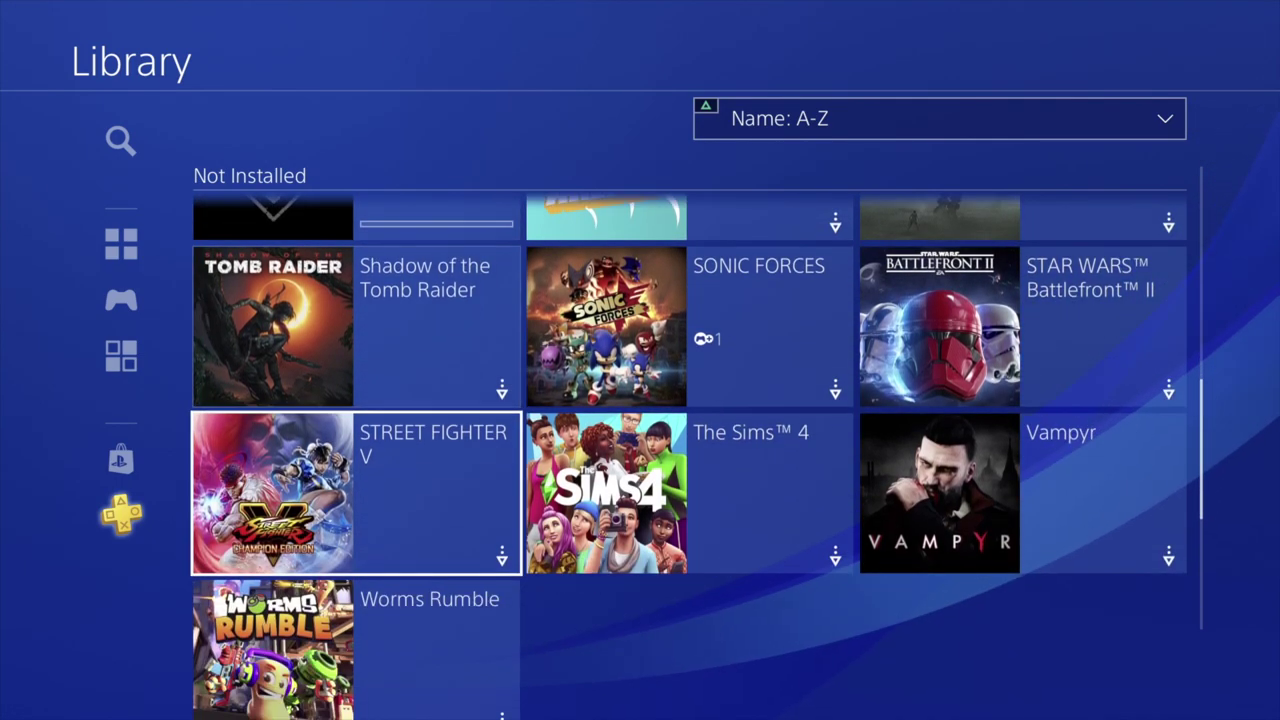
{"action": "key", "text": "Down"}
{"action": "key", "text": "Down"}
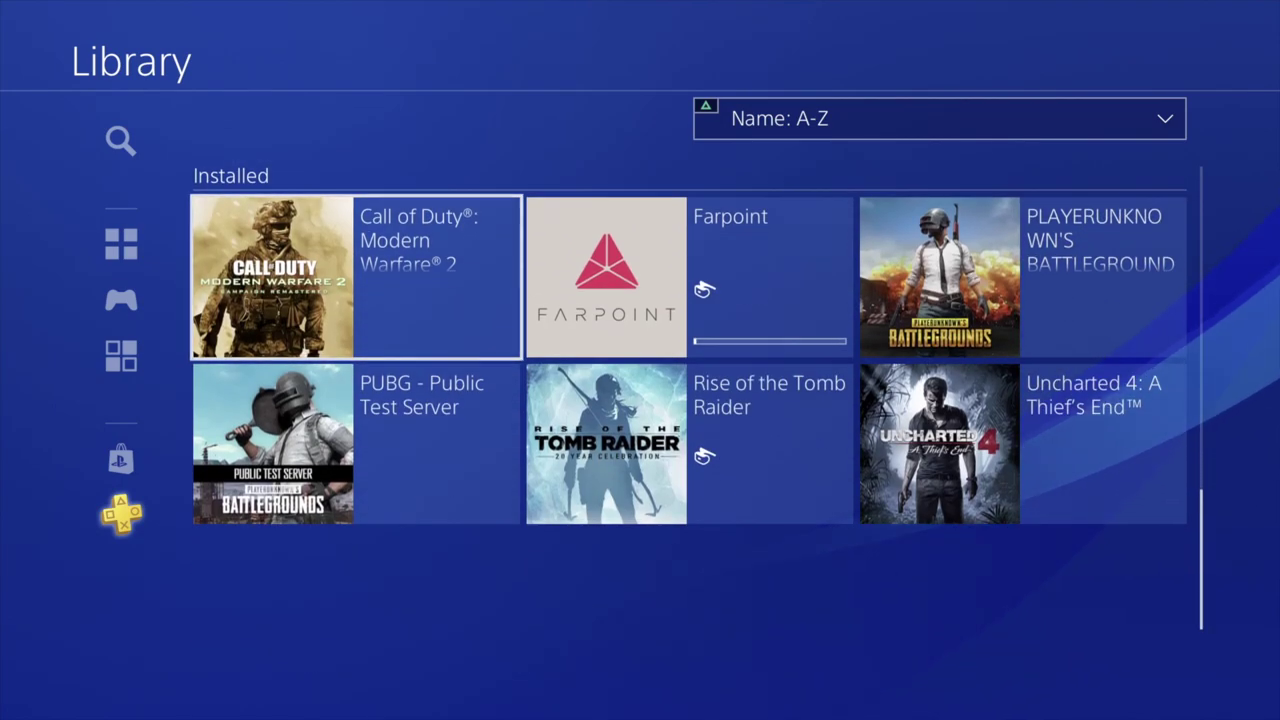
Step: Open Farpoint from the installed games in the Library and check its download progress
{"action": "key", "text": "Left"}
{"action": "key", "text": "Return"}
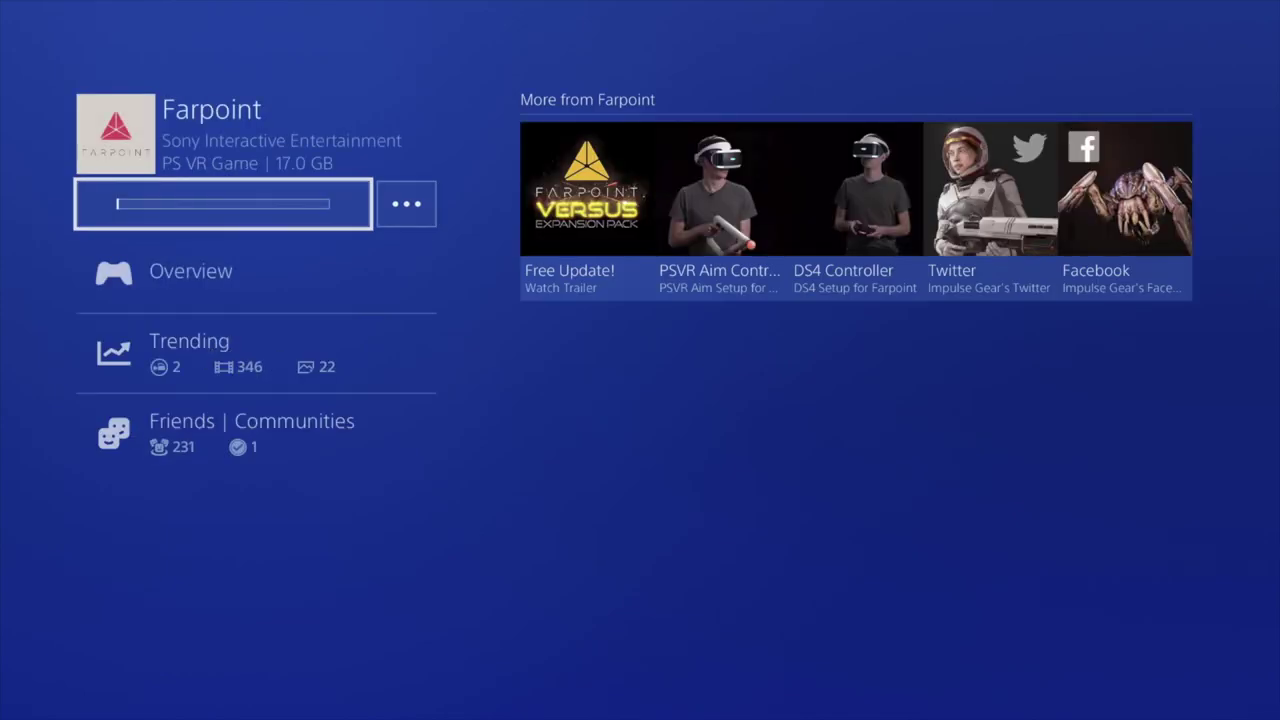
{"action": "key", "text": "Return"}
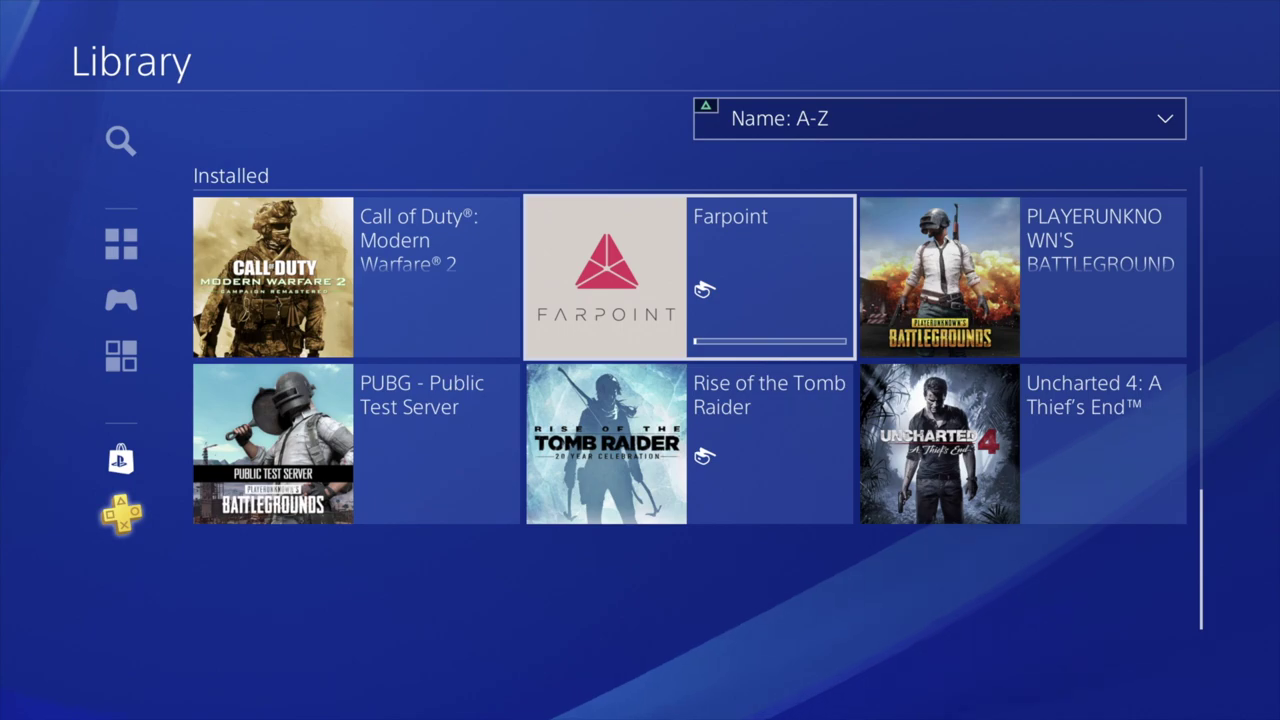
Step: Open FINAL FANTASY VII REMAKE from the Library and check its download progress
{"action": "key", "text": "Up"}
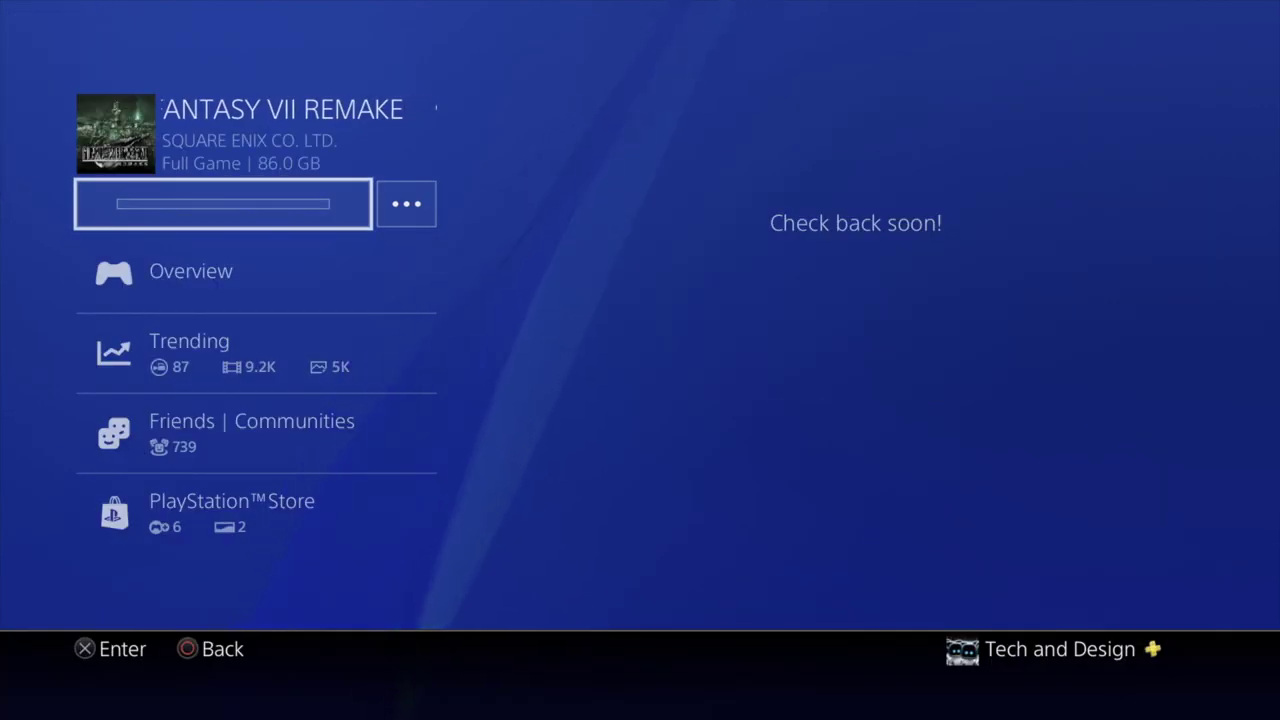
{"action": "key", "text": "Return"}
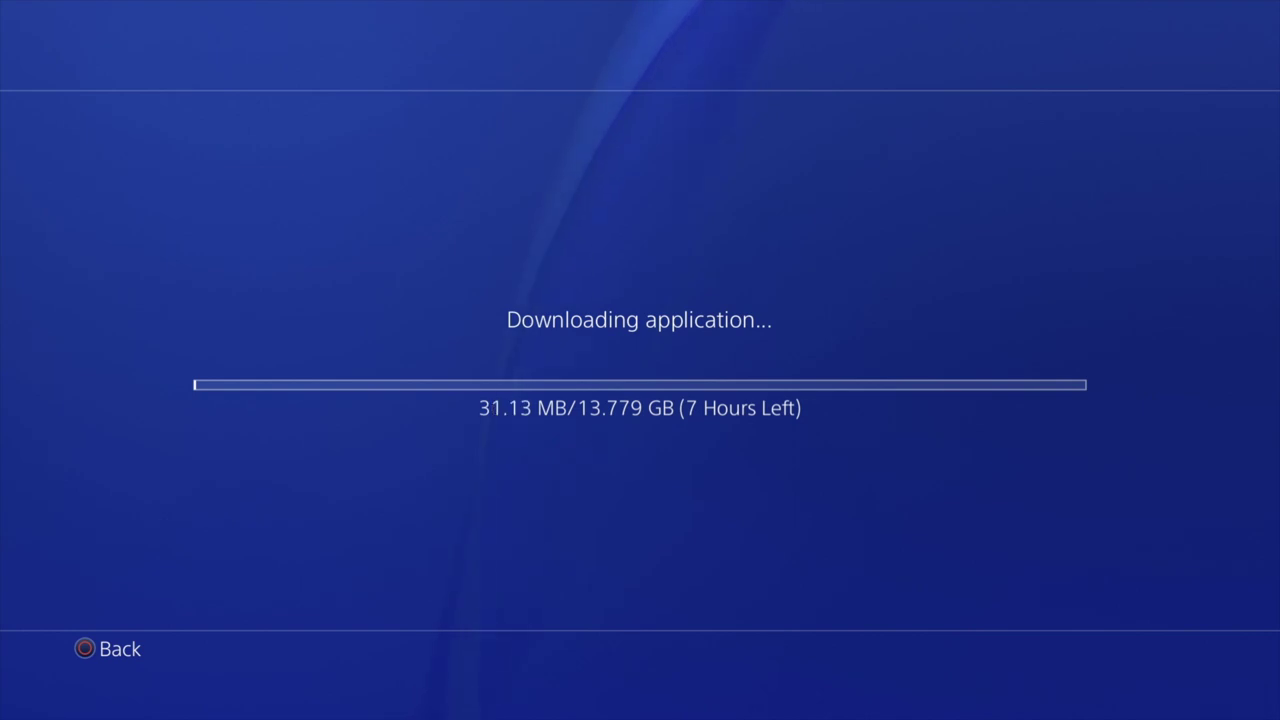
{"action": "key", "text": "Escape"}
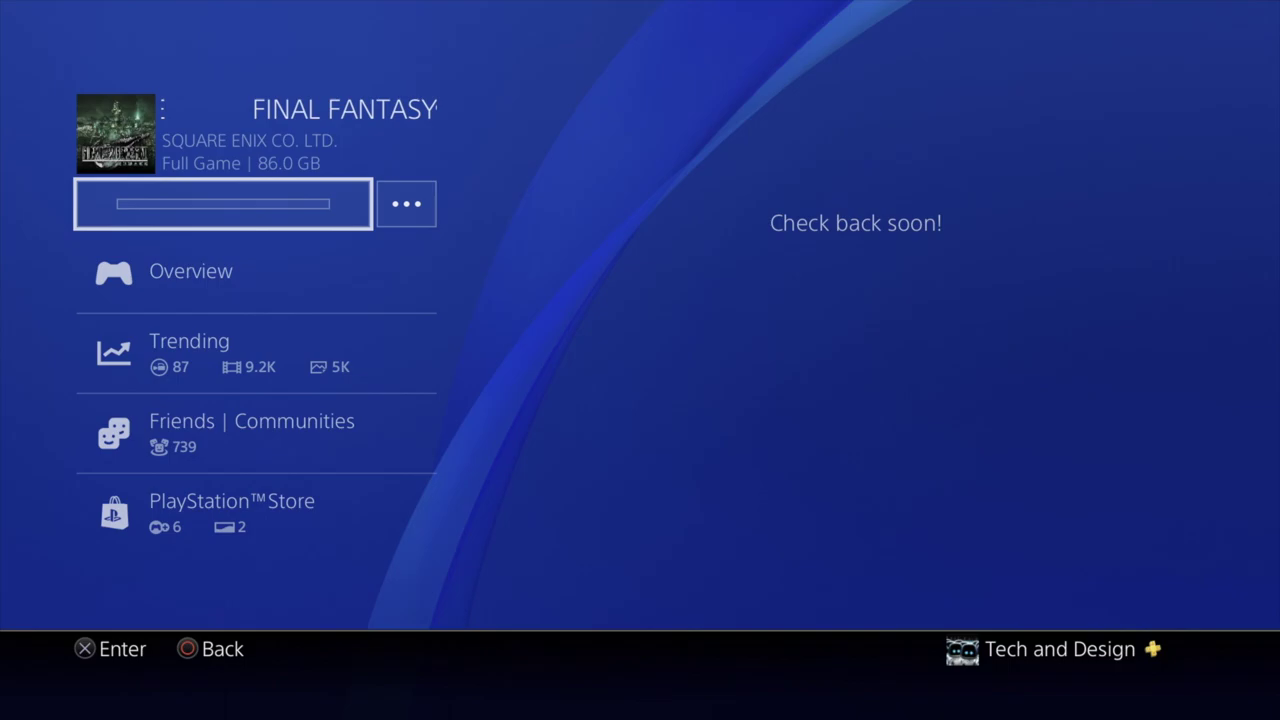
{"action": "key", "text": "Return"}
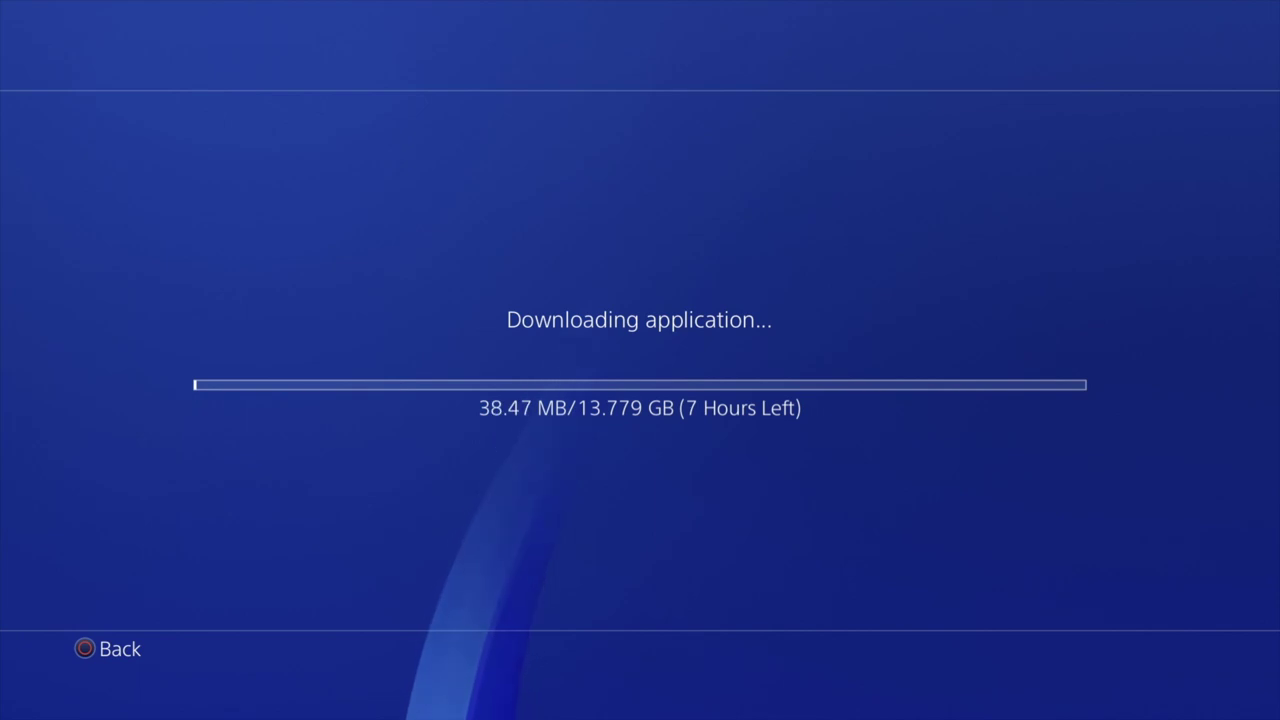
Step: Check the download progress of Remnant: From the Ashes on its Library page and return to that page
{"action": "key", "text": "Escape"}
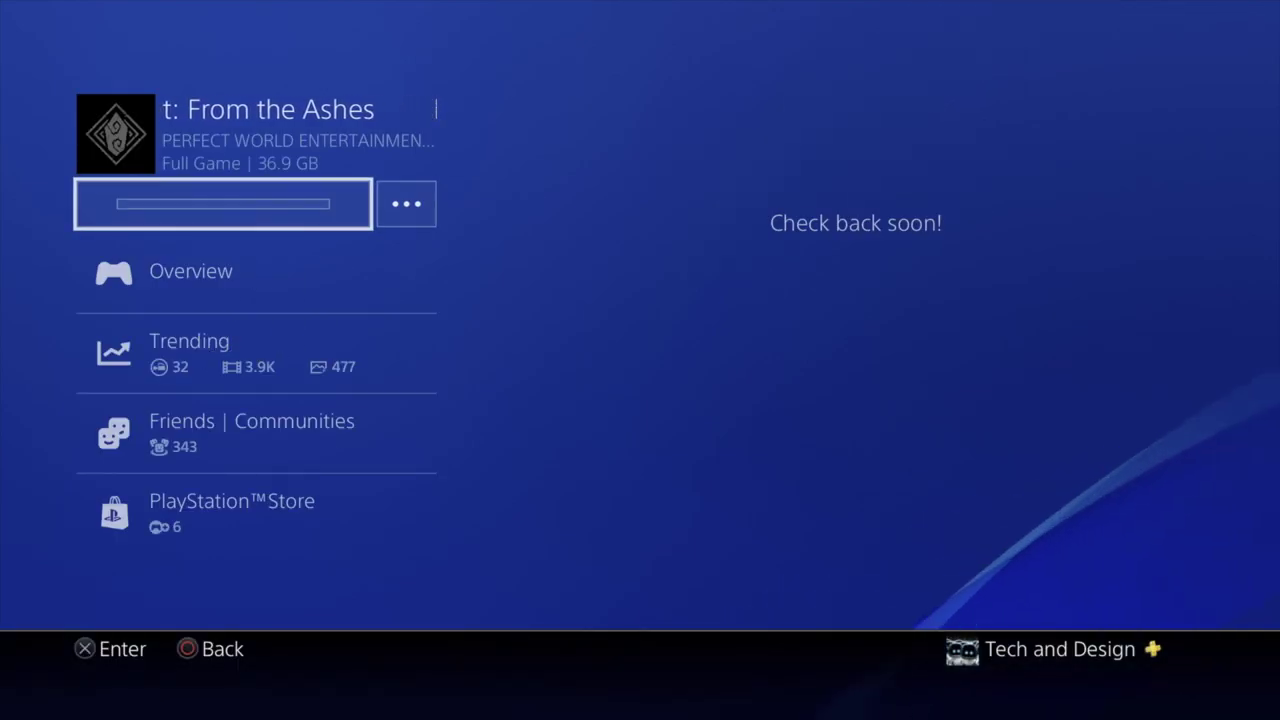
{"action": "key", "text": "Return"}
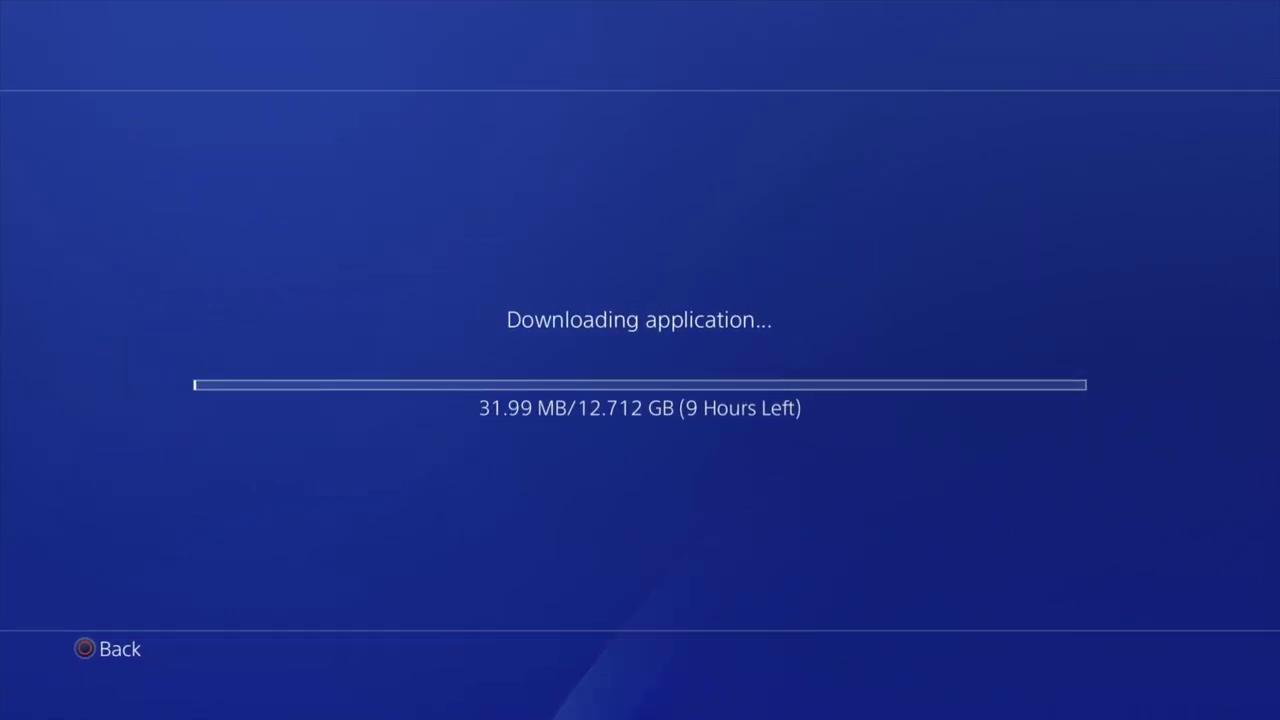
{"action": "key", "text": "Escape"}
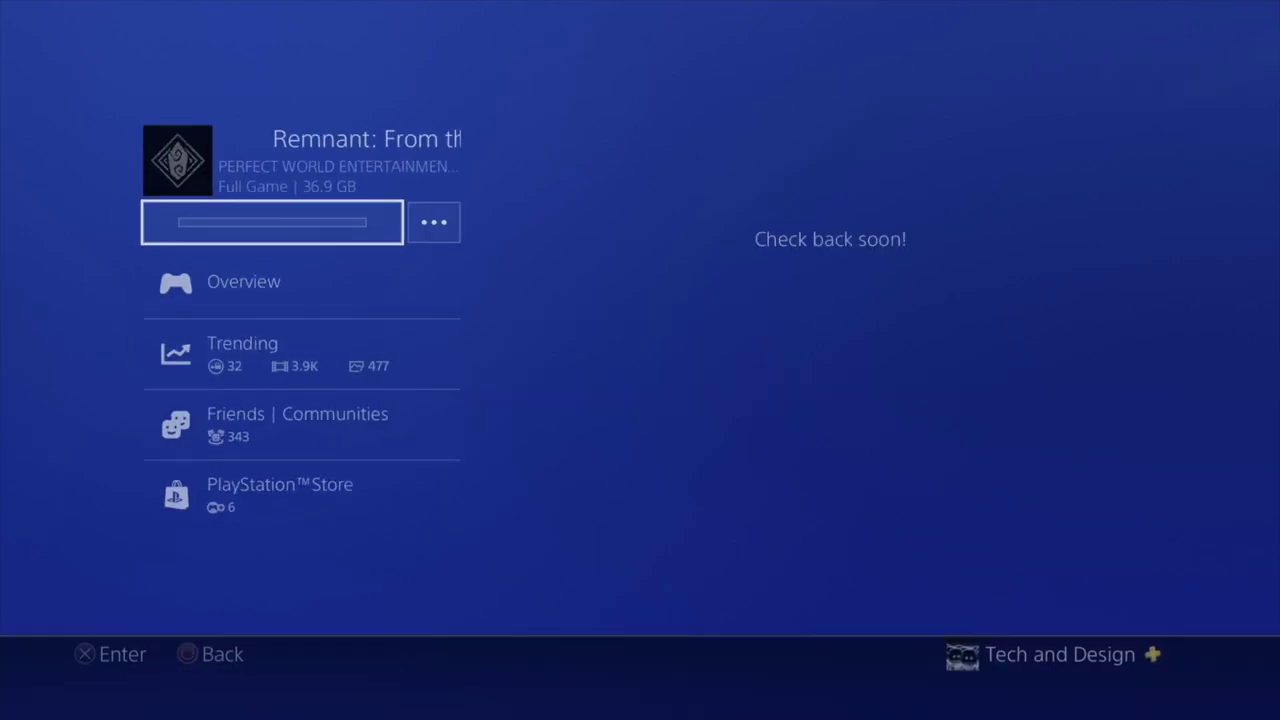